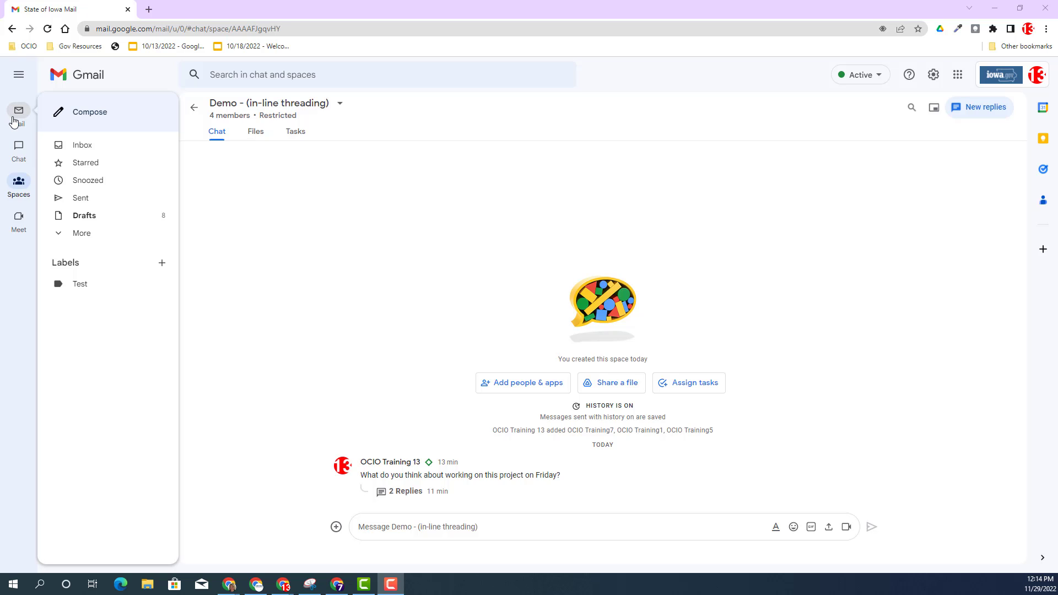
- Start creating a new space and name it "Test"
mouse_move(18, 156)
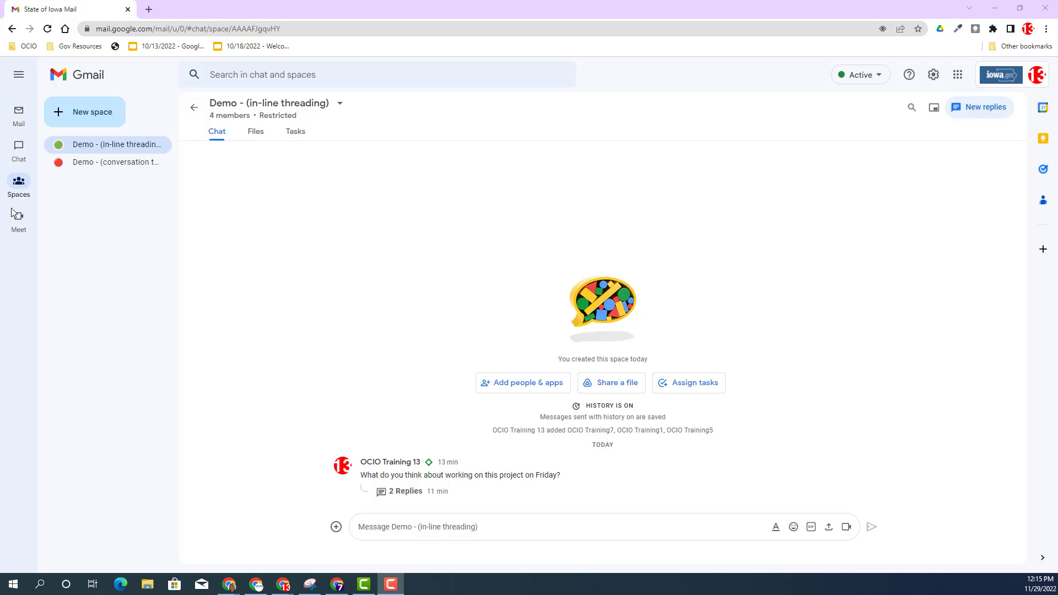
click(96, 120)
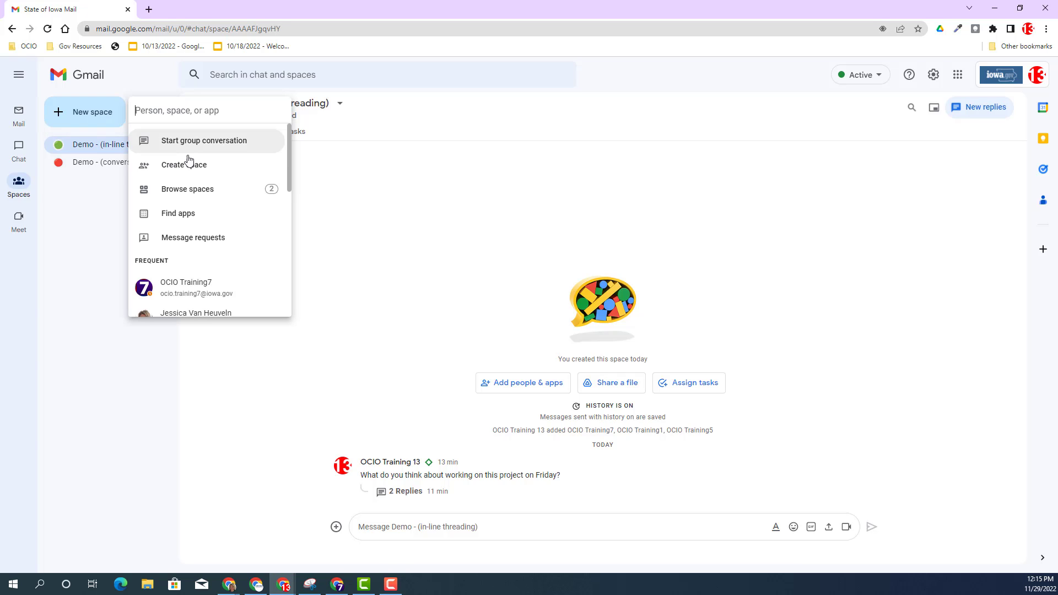
click(200, 167)
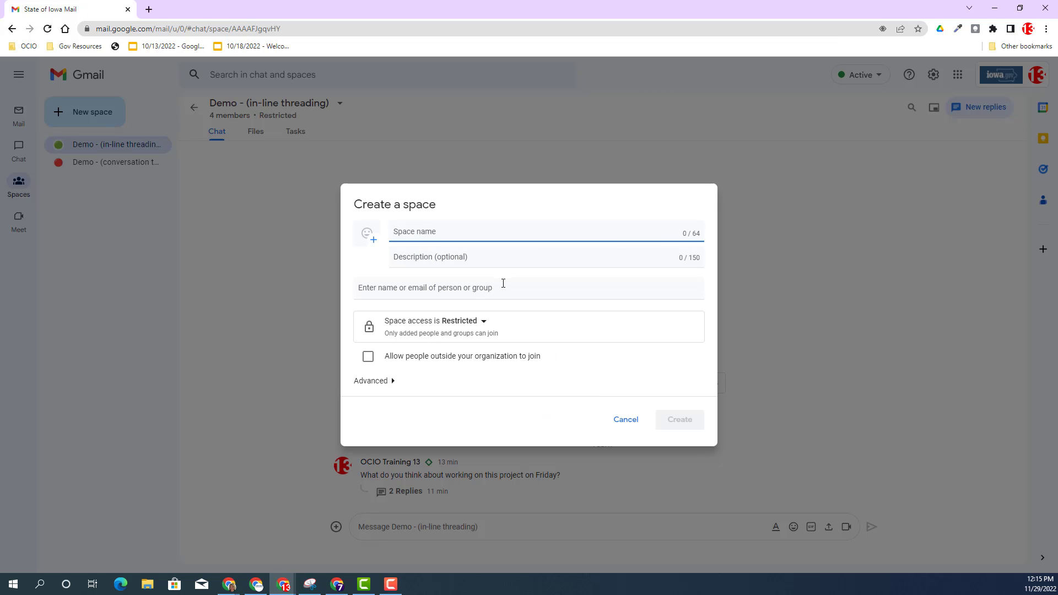
text(Test)
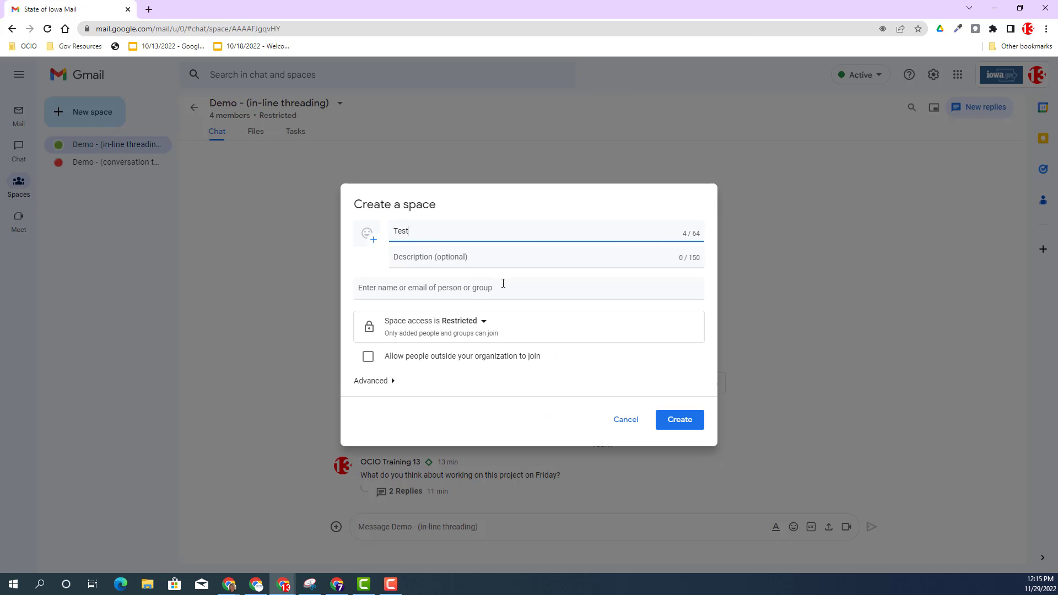
- Look through the space access choices, and try allowing people outside the organization to join before disallowing it again
click(484, 326)
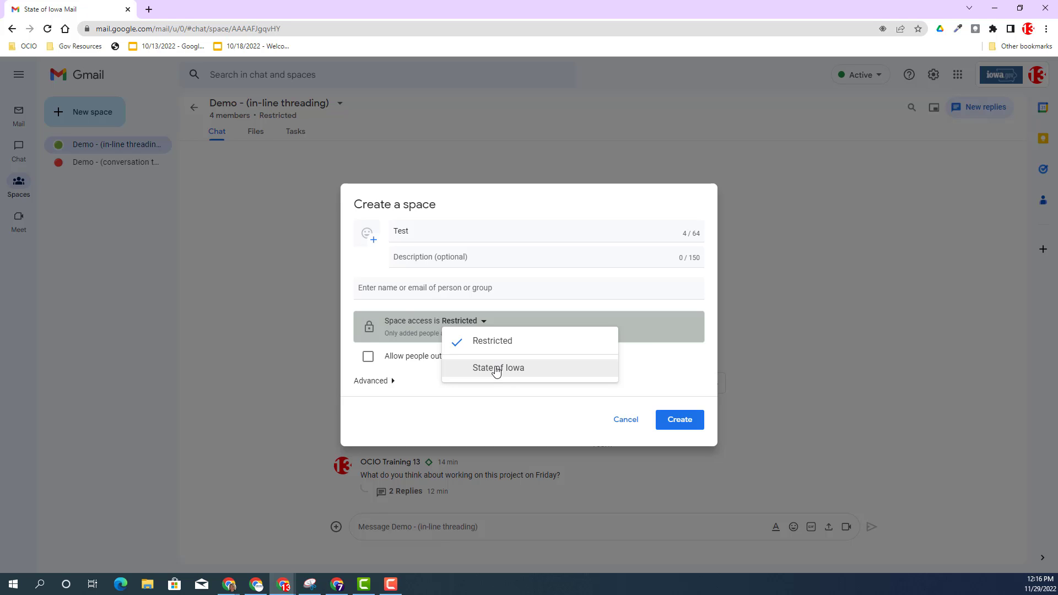
click(425, 372)
click(421, 360)
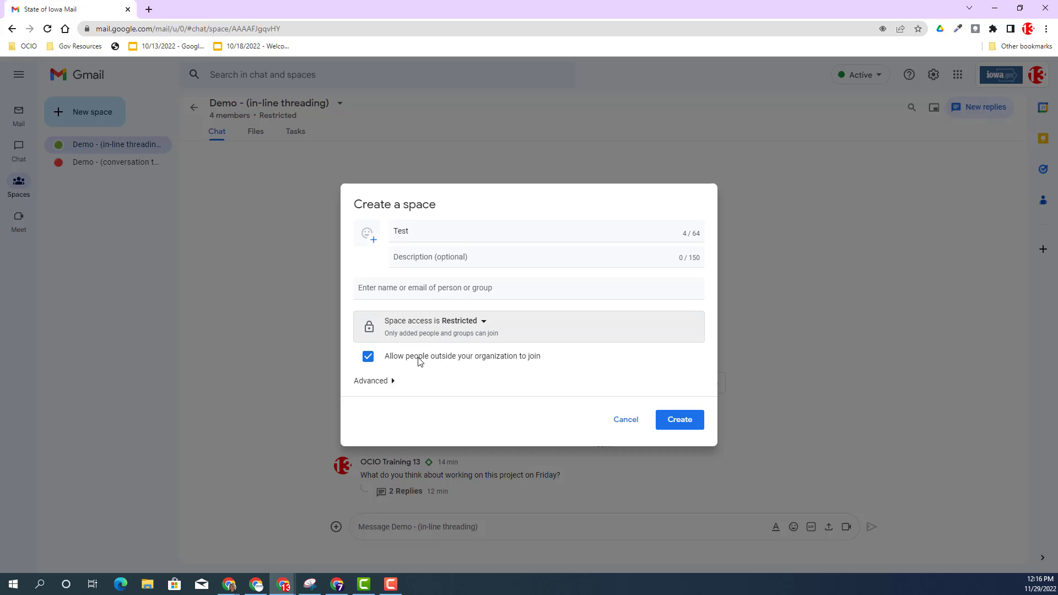
click(377, 360)
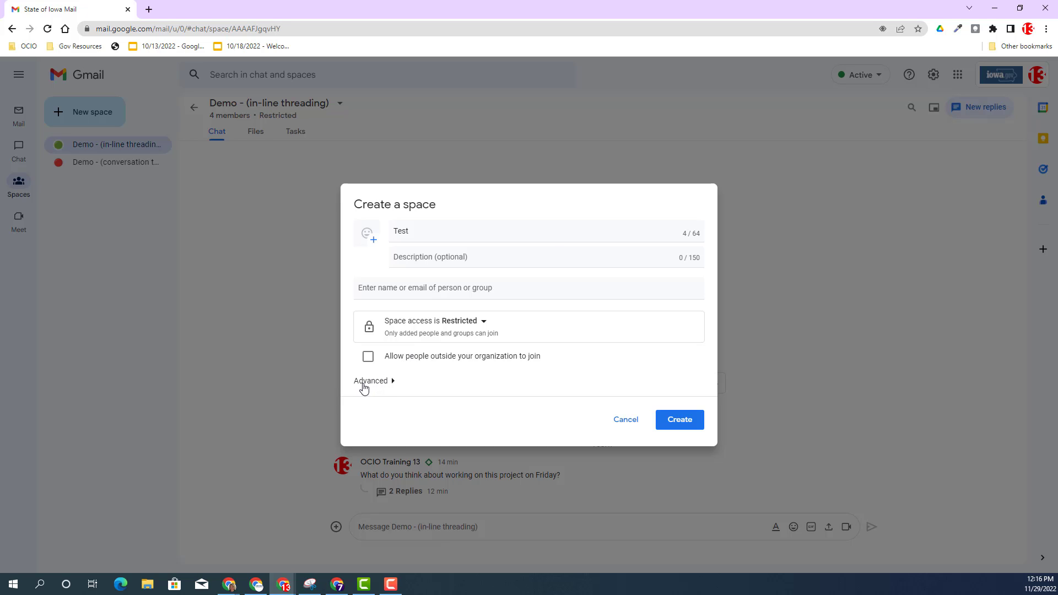
- Check the advanced conversation-by-topic option, leave it off, and create the restricted Test space
click(394, 385)
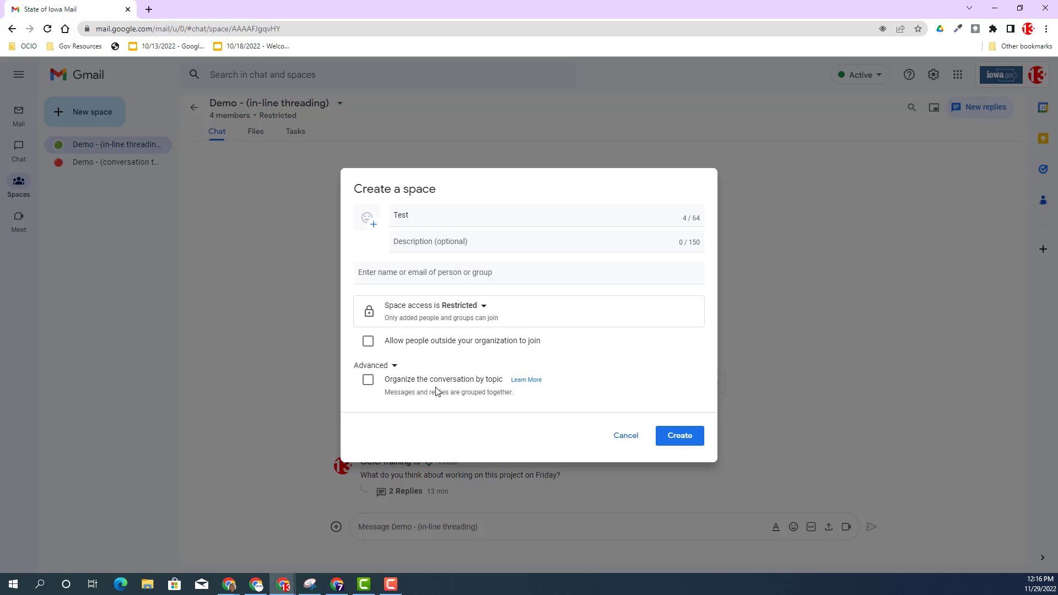
click(394, 366)
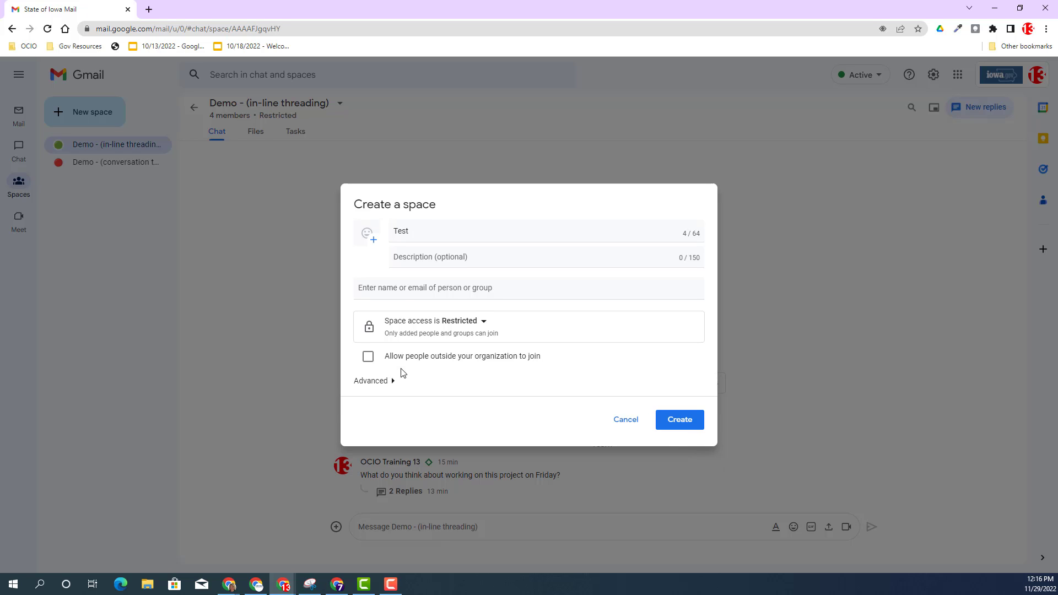
click(684, 422)
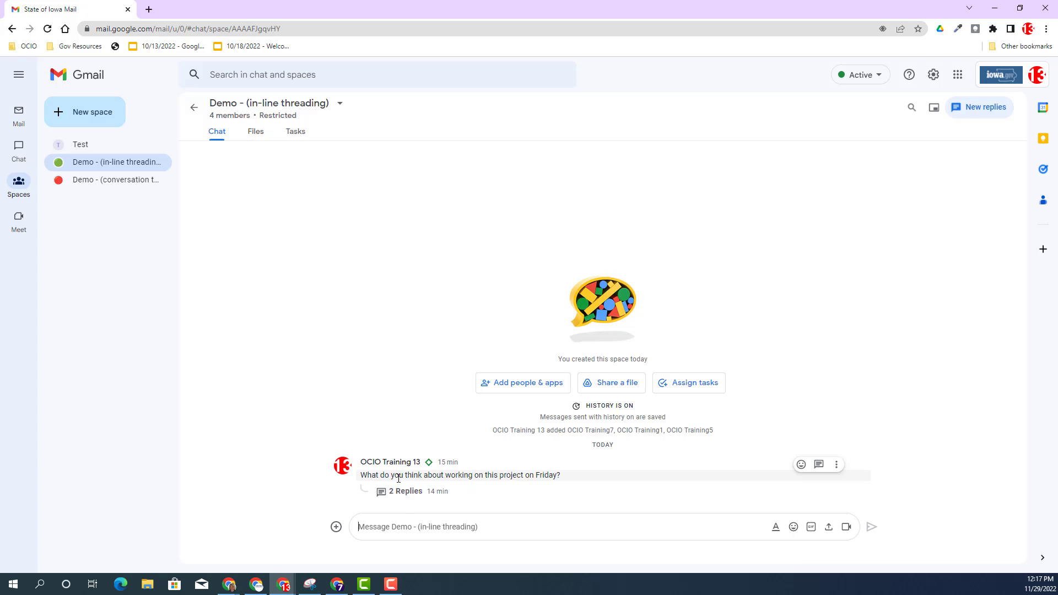
- Reply "Perfect" in the thread about working on the project on Friday in the in-line threading demo space
click(400, 496)
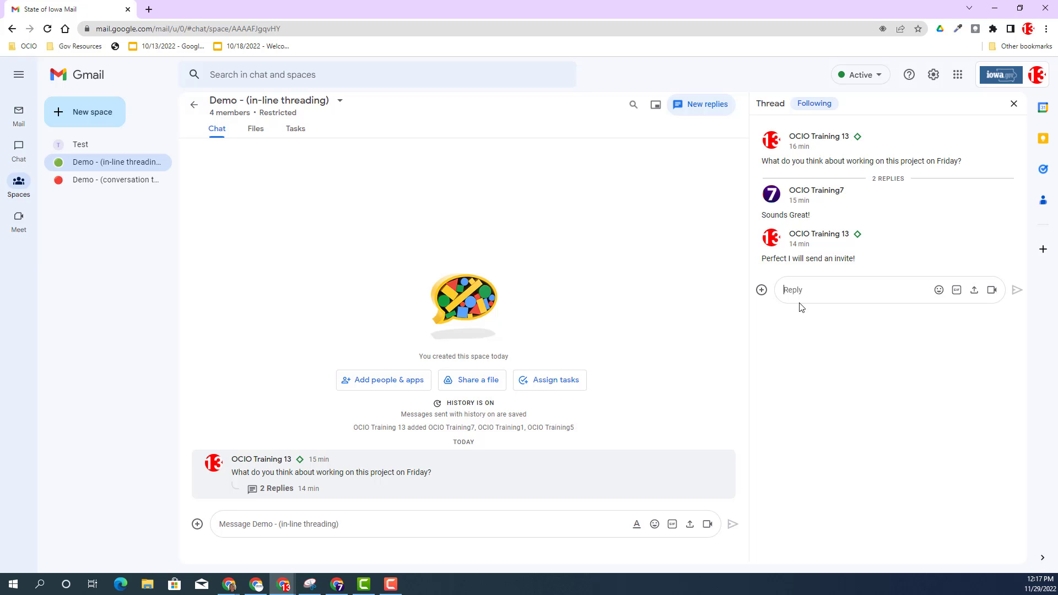
text(Perfect)
key(Return)
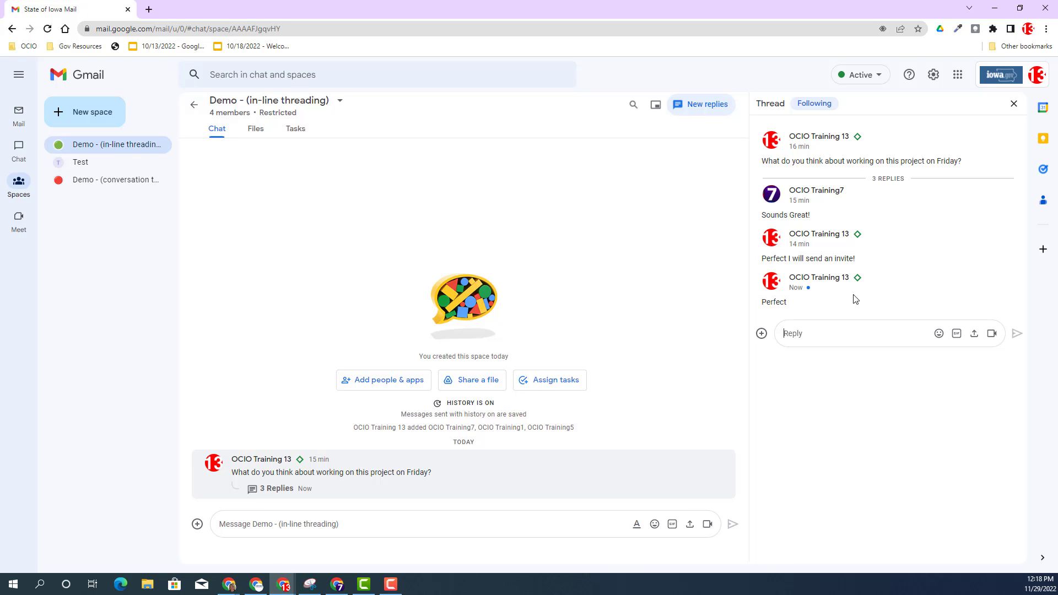
- Post the message "New conversation" in the main chat of the in-line threading demo space
click(253, 524)
text(New conversat)
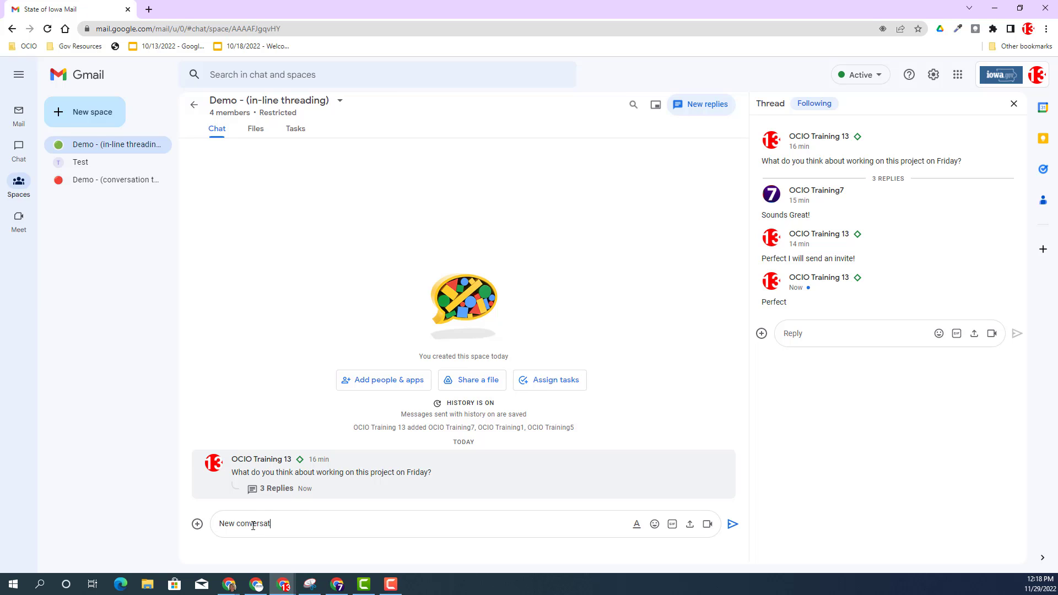
text(ion)
key(Return)
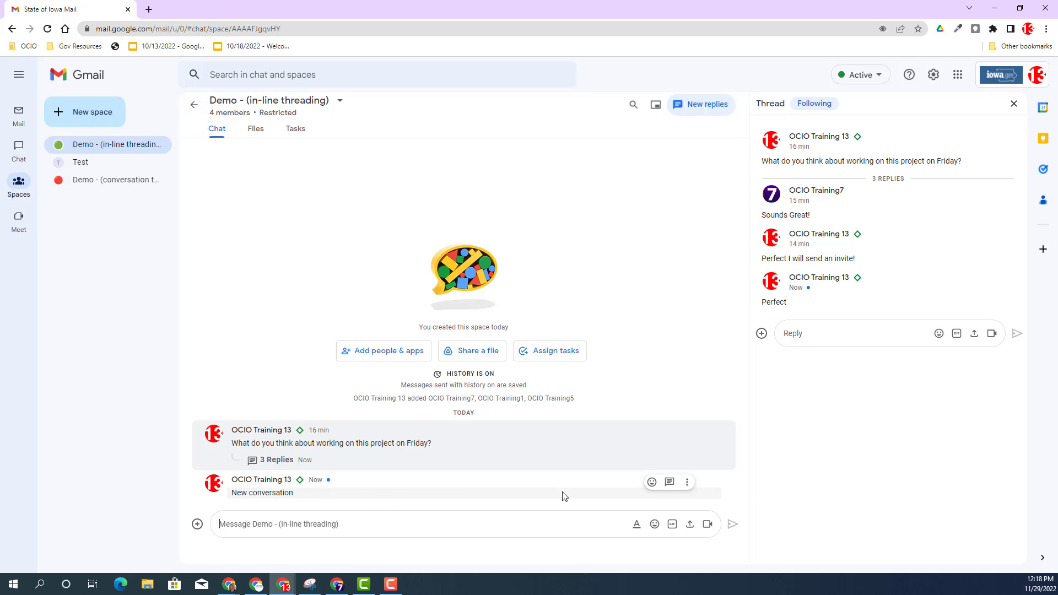
- Start a thread on the "New conversation" message with the reply "Awesome"
click(669, 486)
click(669, 485)
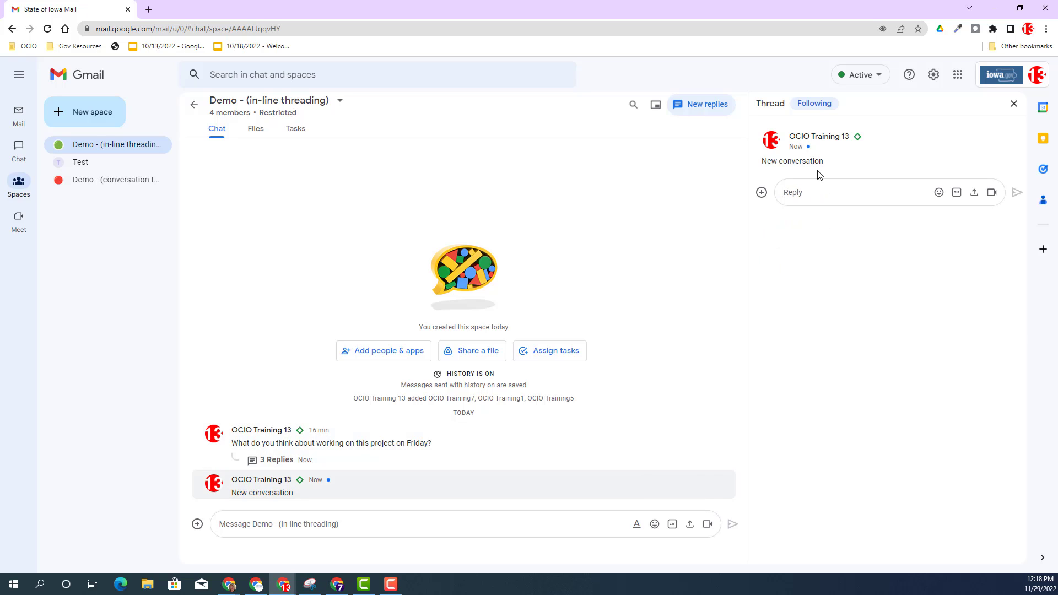
text(KA)
key(BackSpace)
key(BackSpace)
text(Awese)
key(BackSpace)
text(on)
key(BackSpace)
text(me)
key(Return)
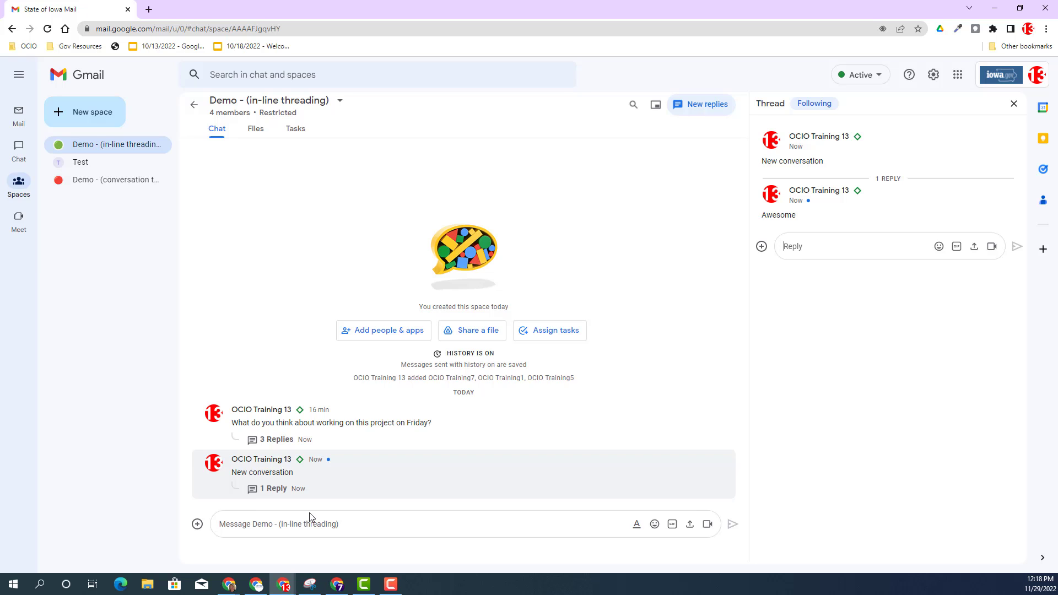
- Open the conversation topic demo space and post a new topic with the message "New topic"
click(107, 186)
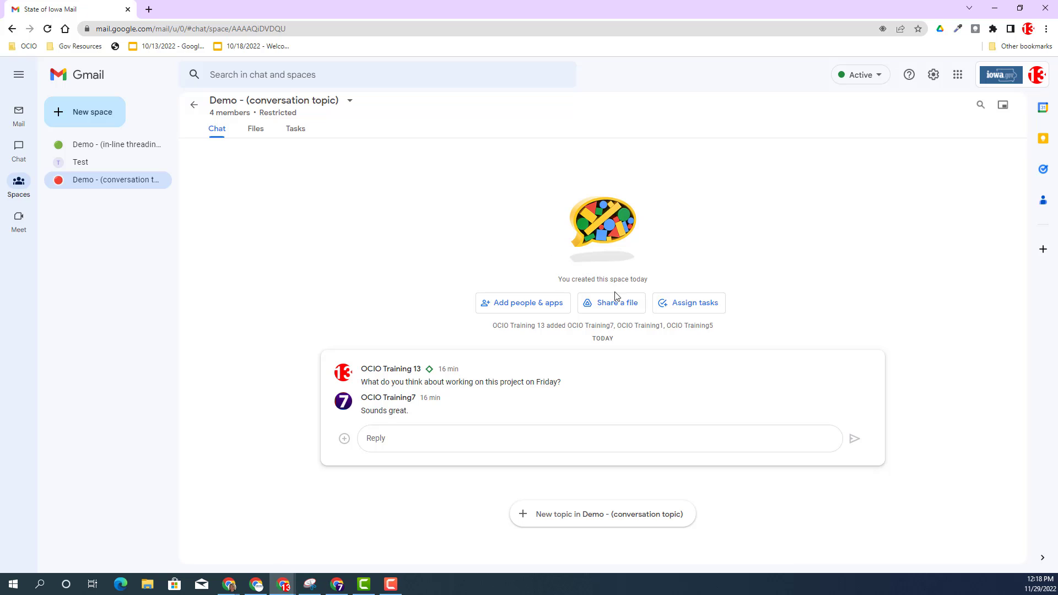
click(571, 518)
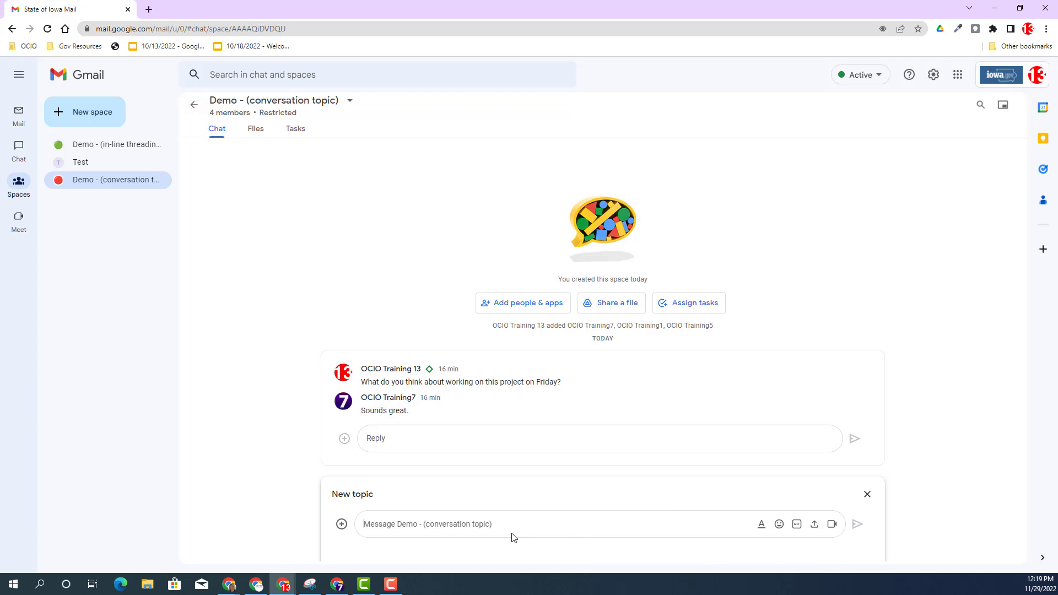
text(New topic)
key(Return)
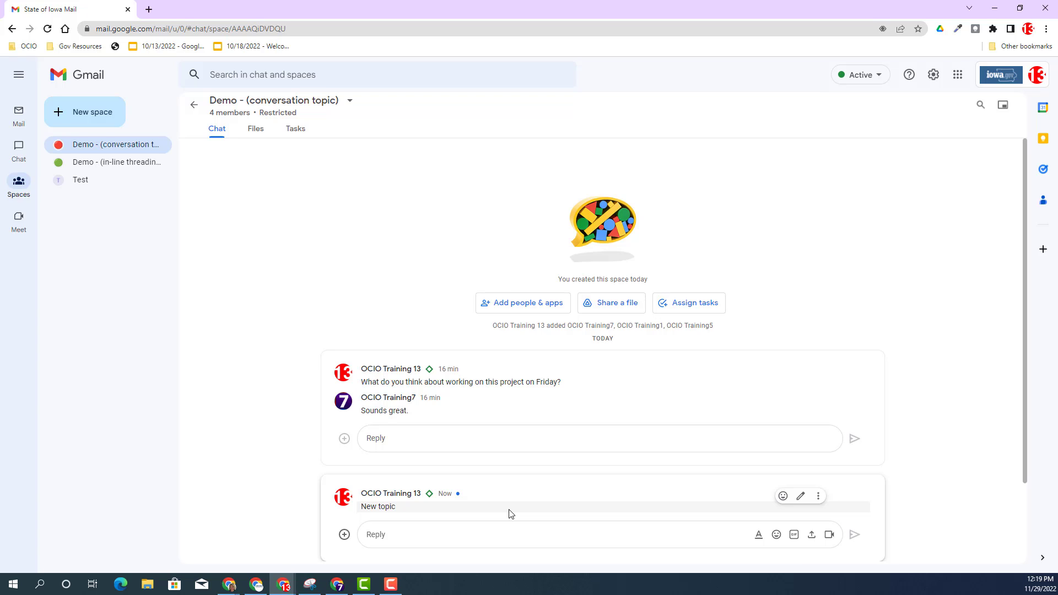
- Reopen the "New conversation" thread in the in-line threading demo space, unfollow it and follow it again
click(100, 167)
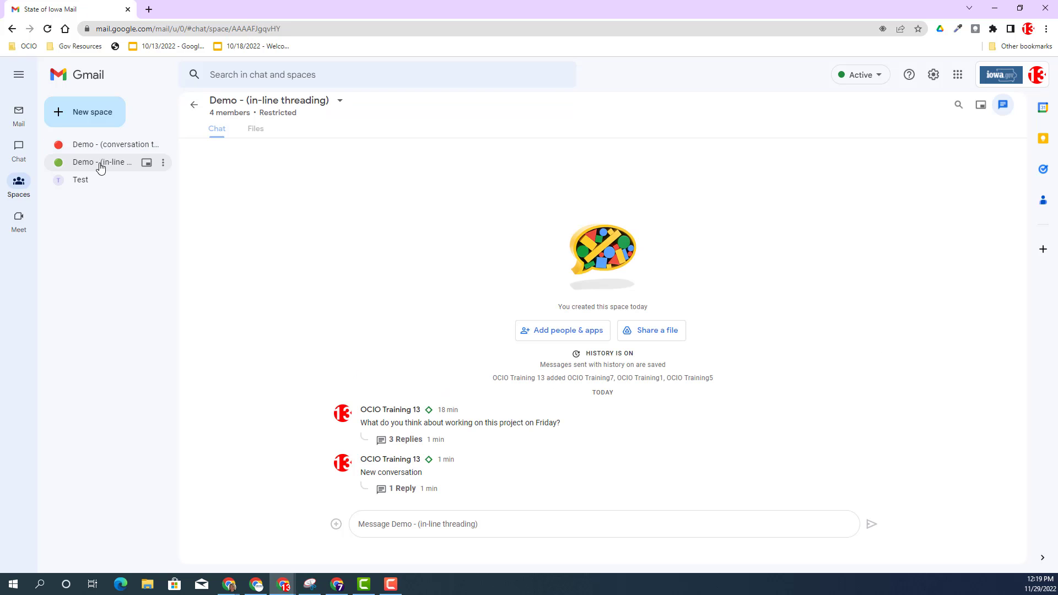
click(397, 490)
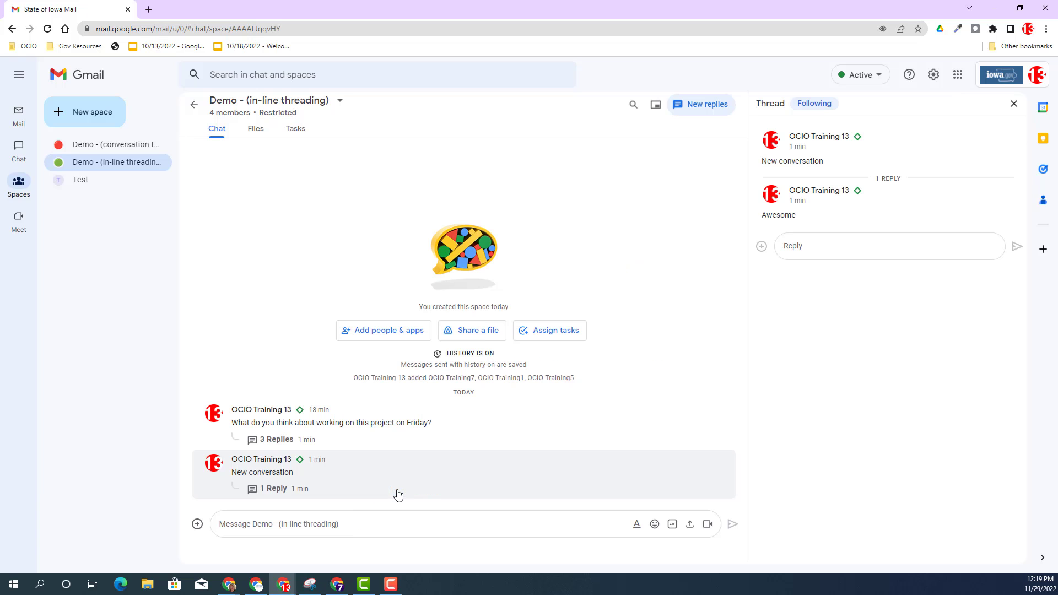
click(818, 109)
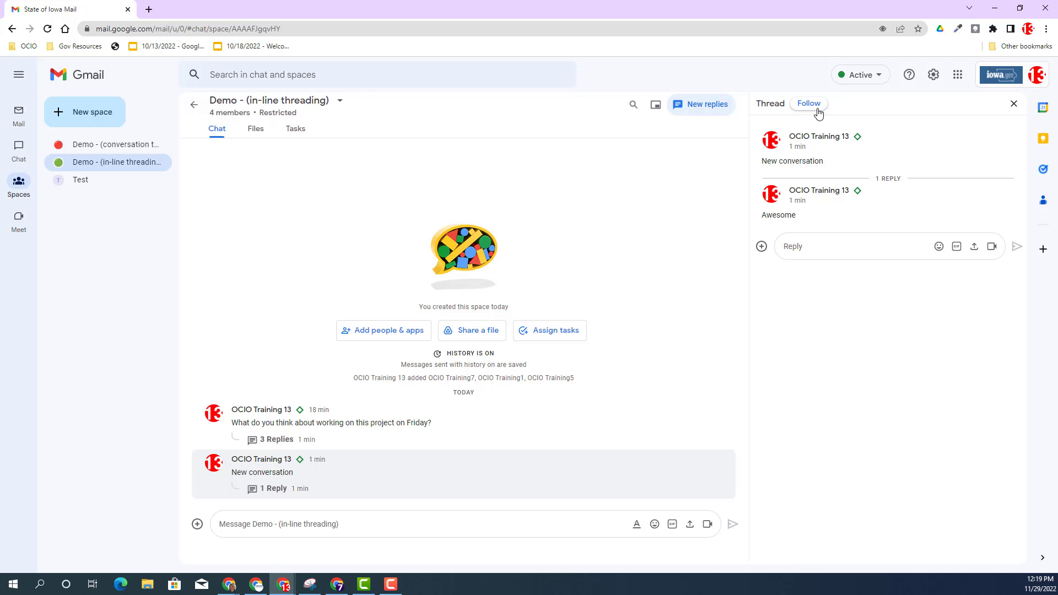
click(816, 112)
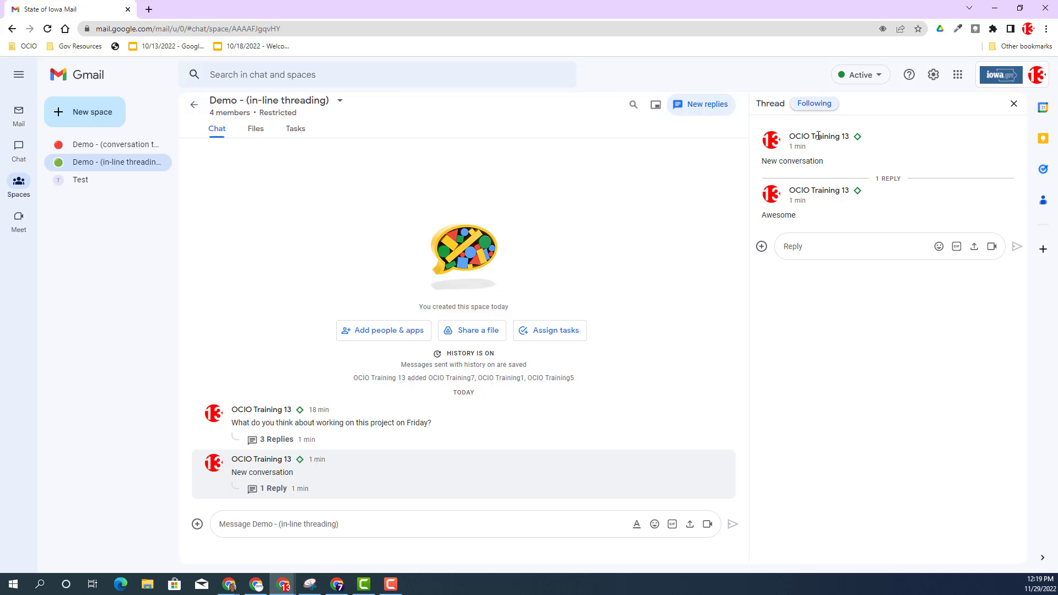